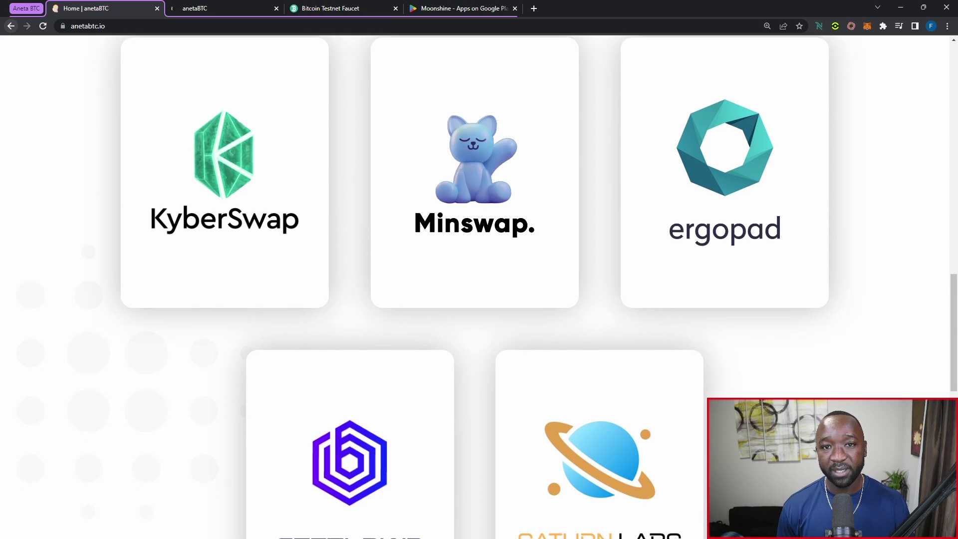
{"action": "scroll", "coordinate": [475, 280], "scroll_direction": "down", "scroll_amount": 1}
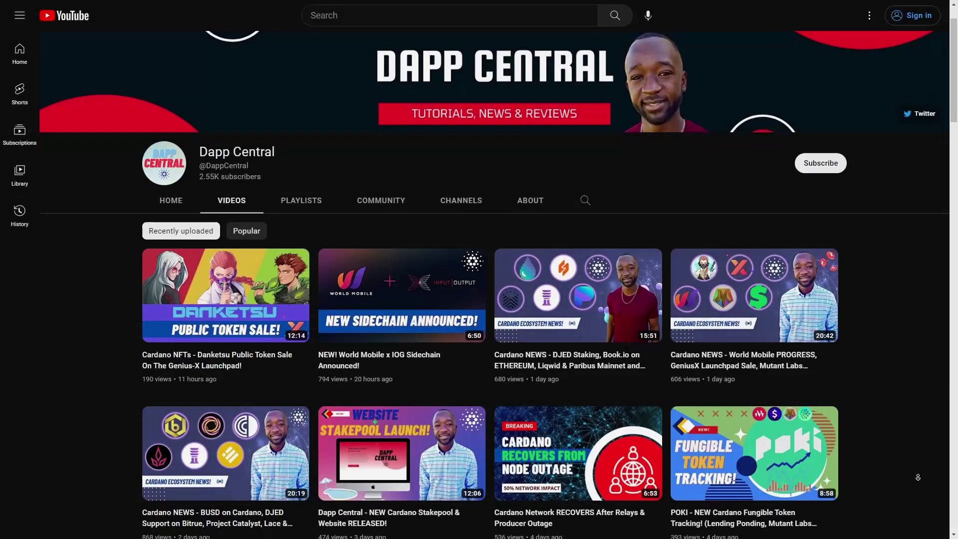
{"action": "scroll", "coordinate": [480, 279], "scroll_direction": "down", "scroll_amount": 2}
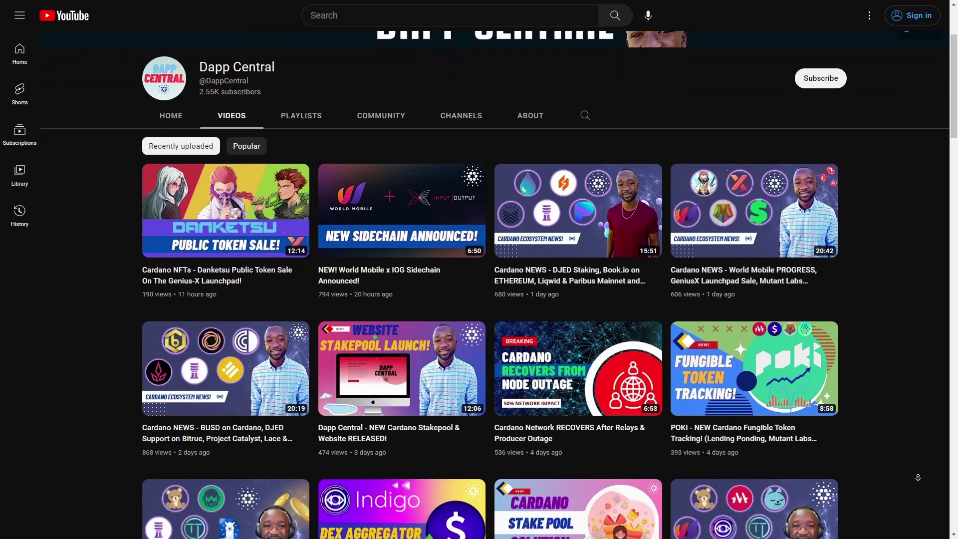
{"action": "scroll", "coordinate": [918, 478], "scroll_direction": "down", "scroll_amount": 3}
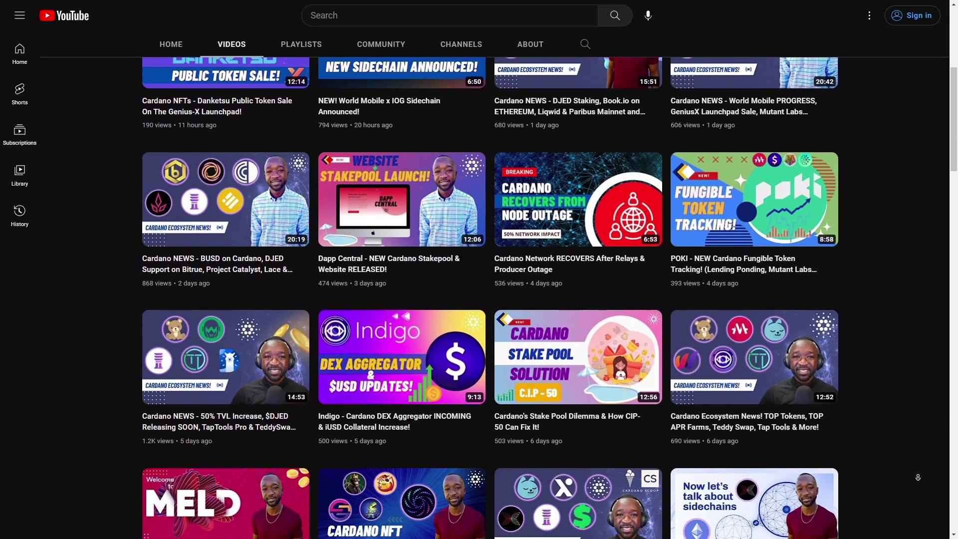
{"action": "scroll", "coordinate": [918, 477], "scroll_direction": "down", "scroll_amount": 1}
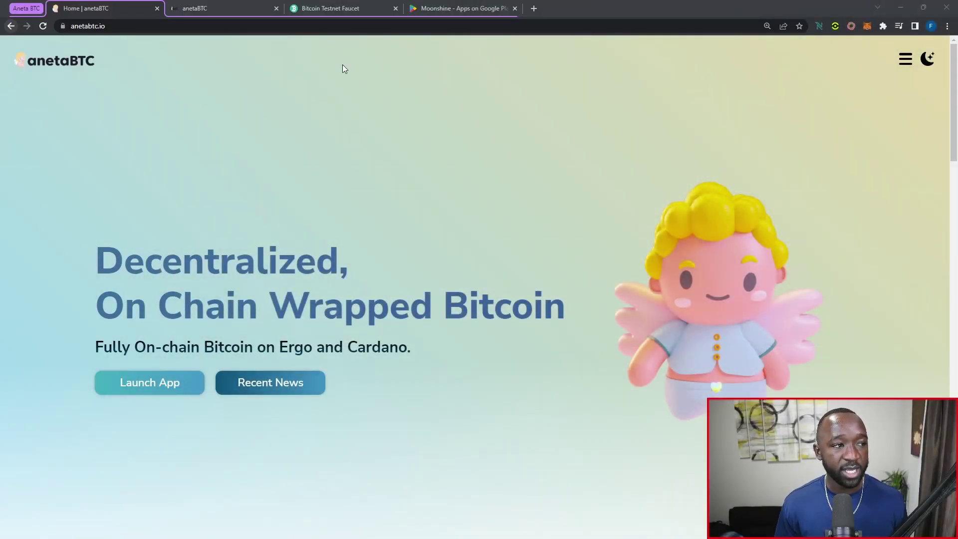
- Switch to the anetaBTC bridge app and check its Testnet label and the Cardano network selector
{"action": "left_click", "coordinate": [219, 8]}
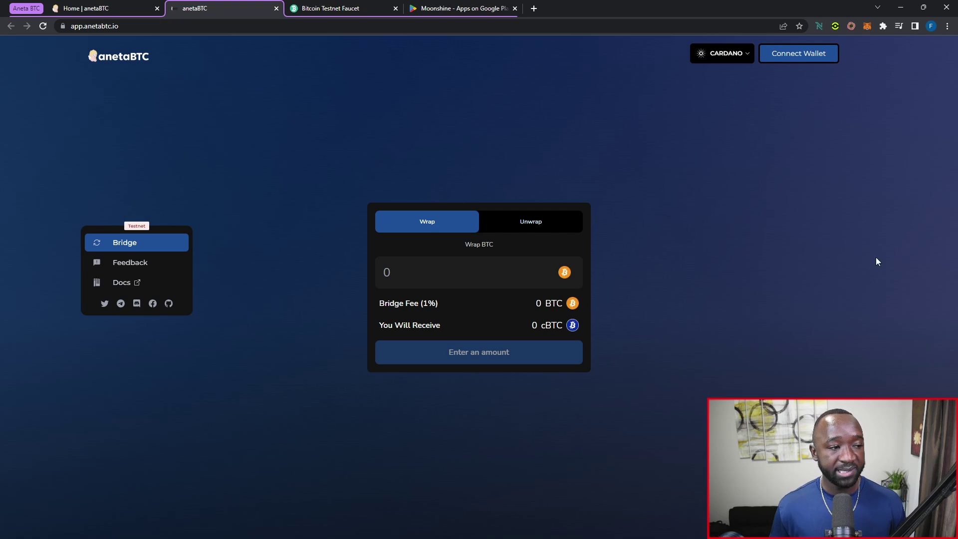
{"action": "double_click", "coordinate": [141, 226]}
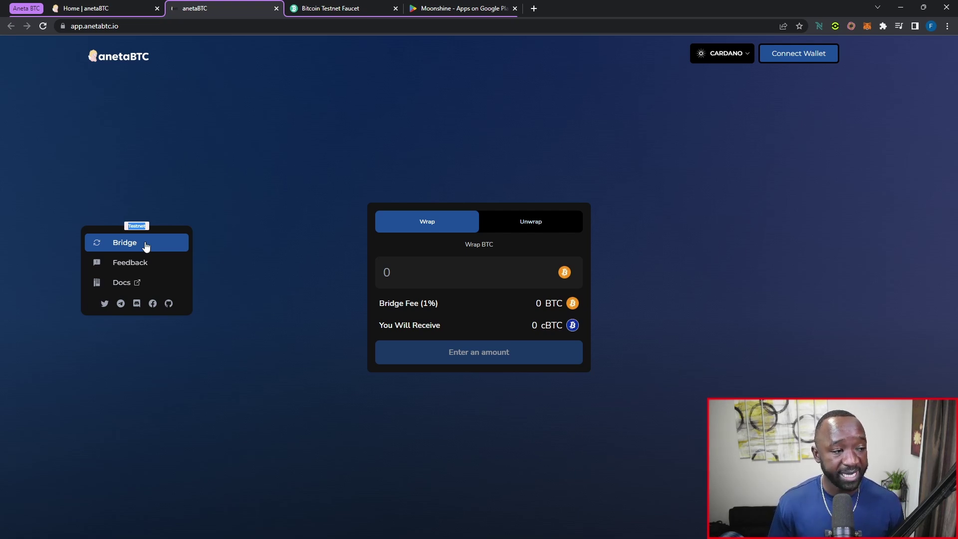
{"action": "left_click", "coordinate": [217, 253]}
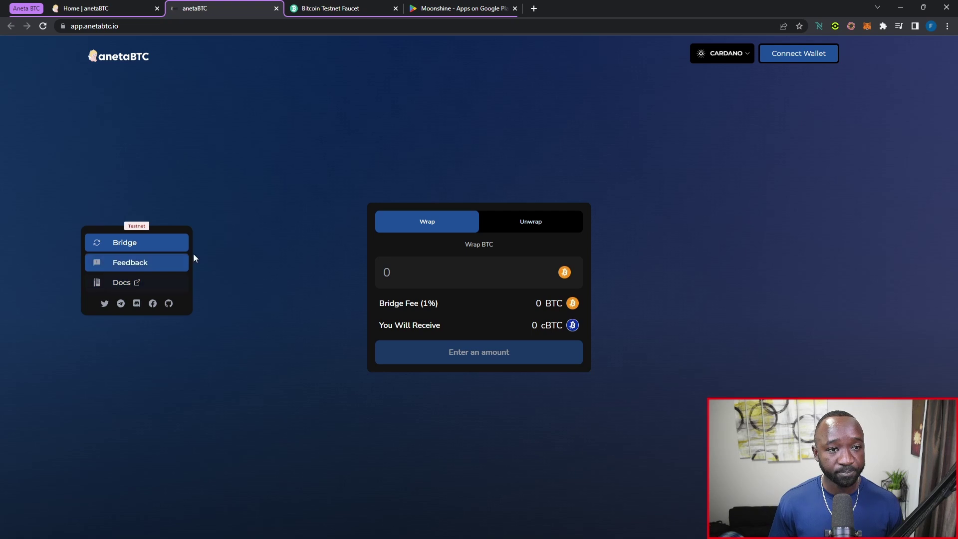
{"action": "left_click", "coordinate": [747, 59]}
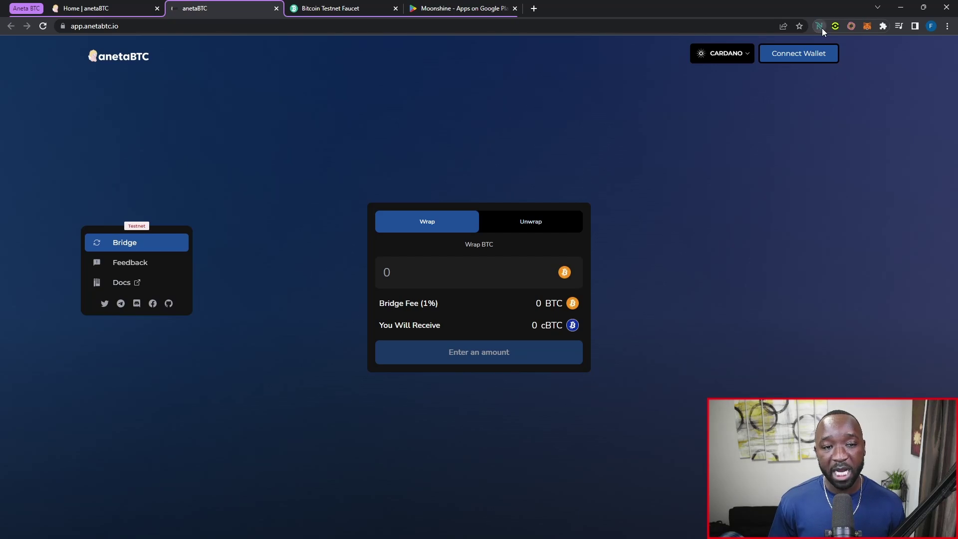
- Check the cBTC balance in the Nami wallet extension and set the wallet's network to Preprod
{"action": "left_click", "coordinate": [822, 28]}
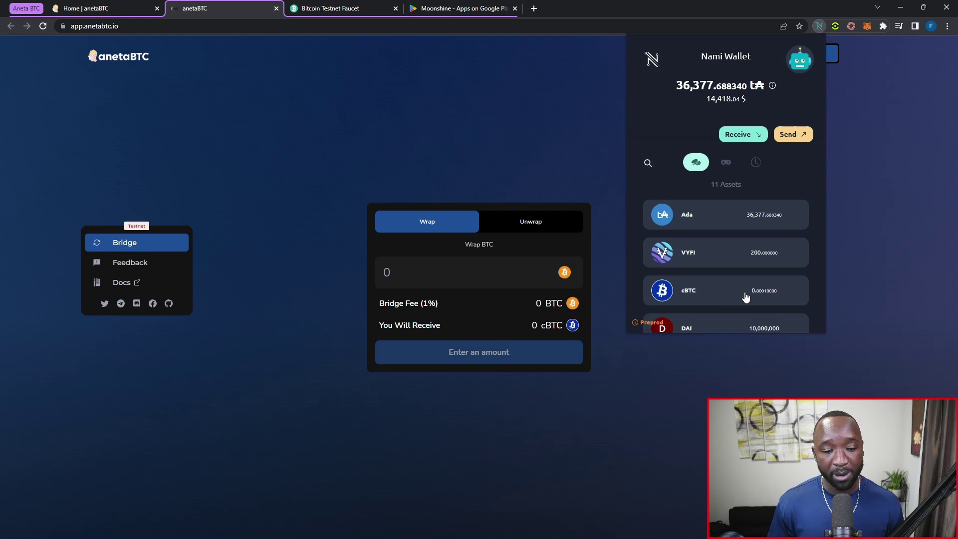
{"action": "left_click_drag", "start_coordinate": [746, 298], "coordinate": [783, 293]}
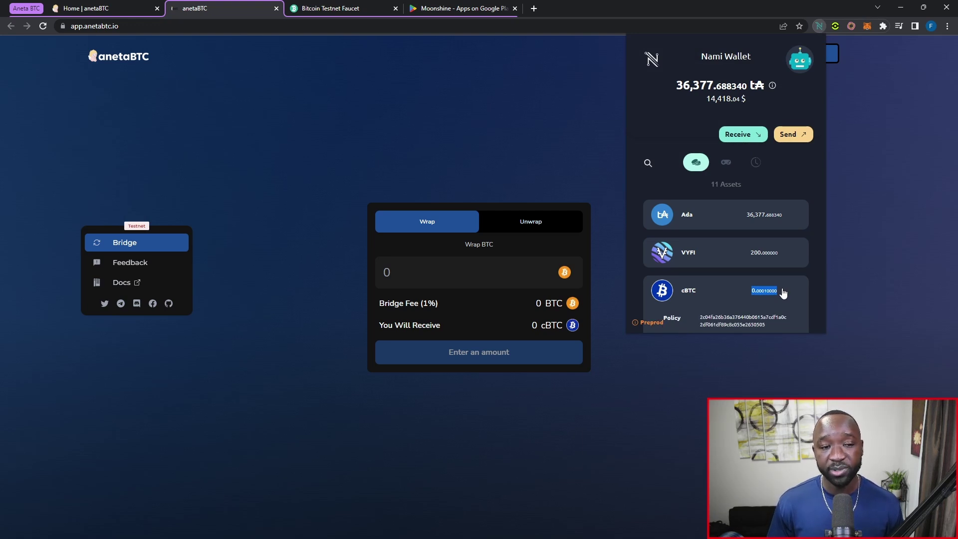
{"action": "left_click", "coordinate": [800, 64]}
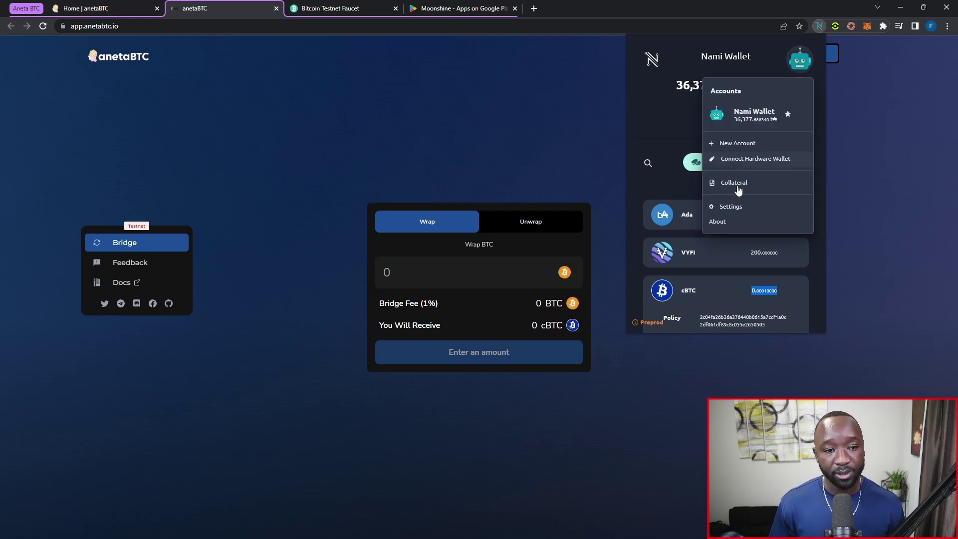
{"action": "left_click", "coordinate": [737, 212]}
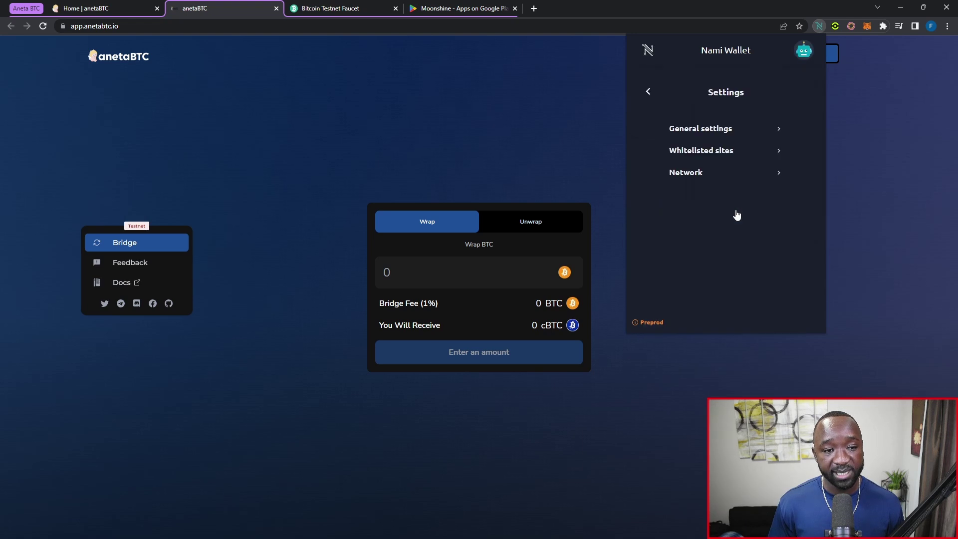
{"action": "left_click", "coordinate": [724, 180]}
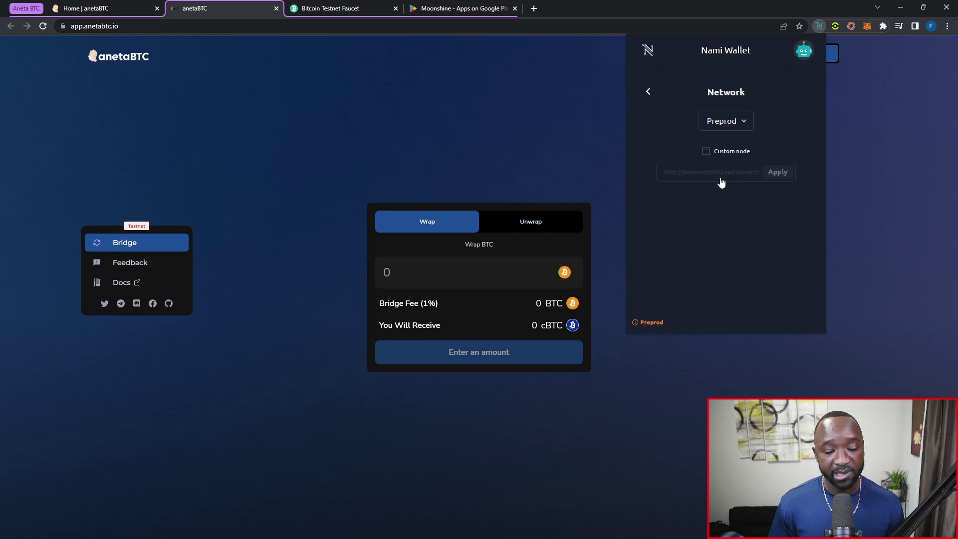
{"action": "left_click", "coordinate": [744, 123]}
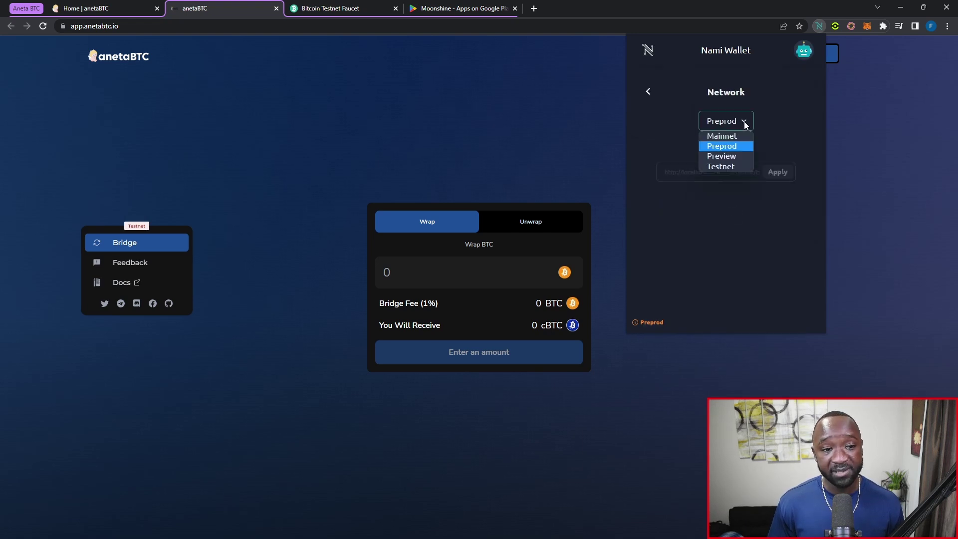
{"action": "left_click", "coordinate": [735, 148]}
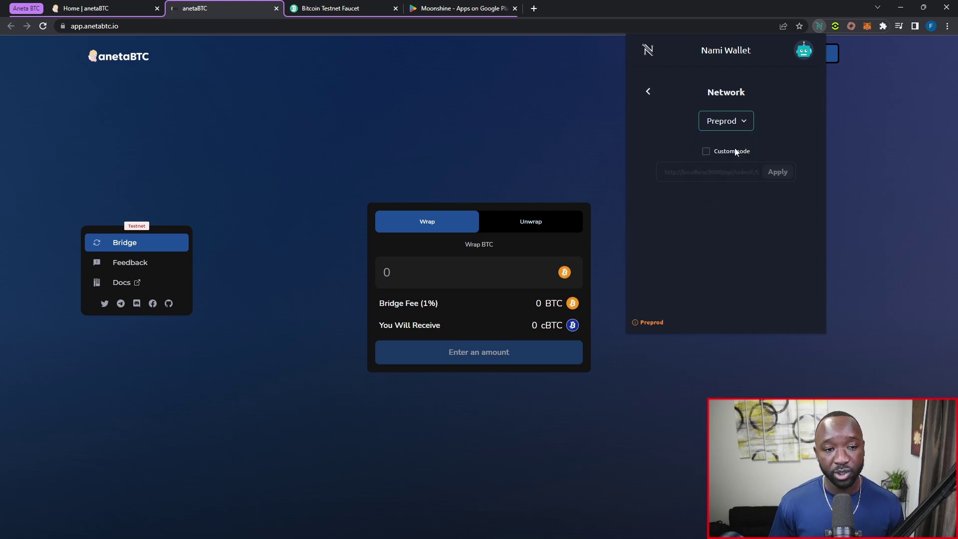
{"action": "left_click", "coordinate": [650, 93]}
{"action": "left_click", "coordinate": [650, 94]}
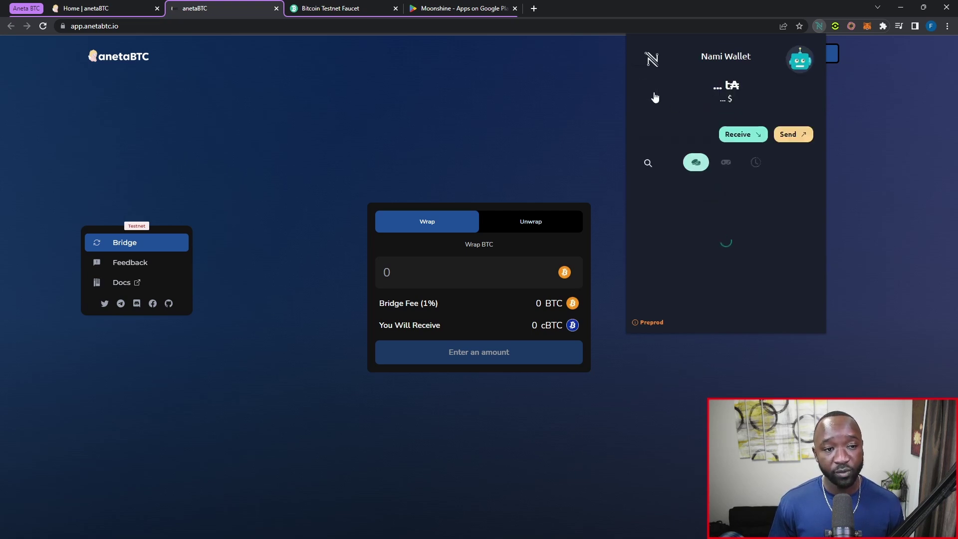
{"action": "left_click", "coordinate": [589, 105]}
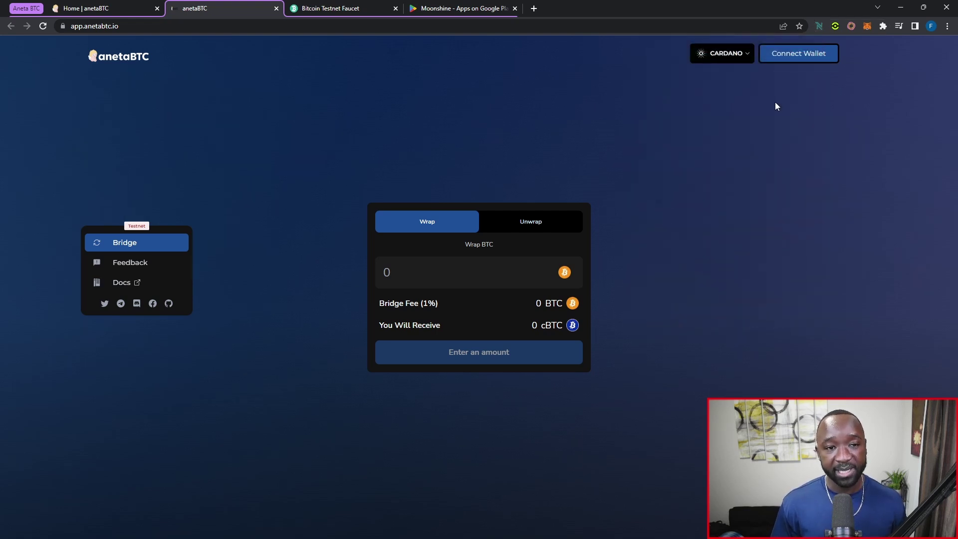
- Connect the Nami wallet to the anetaBTC bridge
{"action": "left_click", "coordinate": [795, 56]}
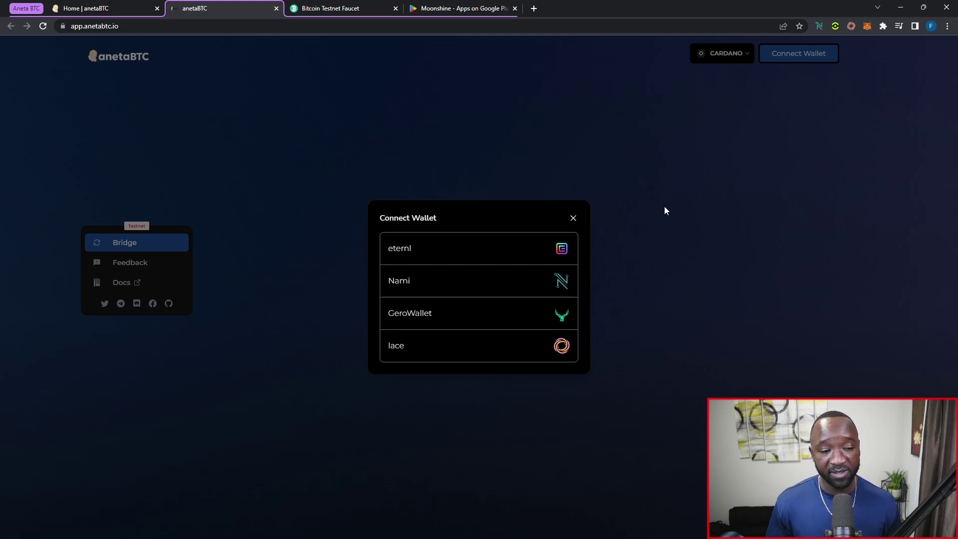
{"action": "left_click", "coordinate": [494, 283]}
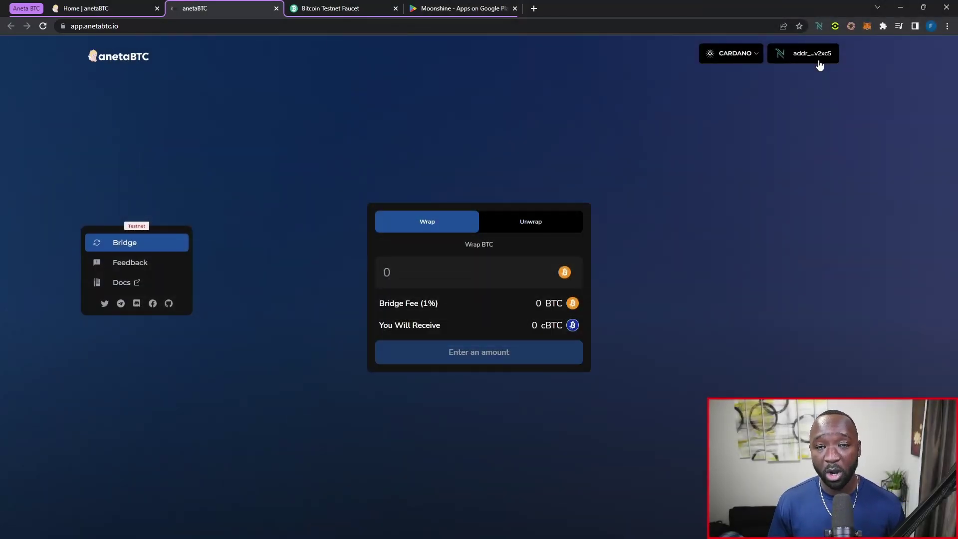
- Search the phone's App Store for "moonshine wallet" and open the Moonshine Wallet app from its listing
{"action": "left_click", "coordinate": [479, 9]}
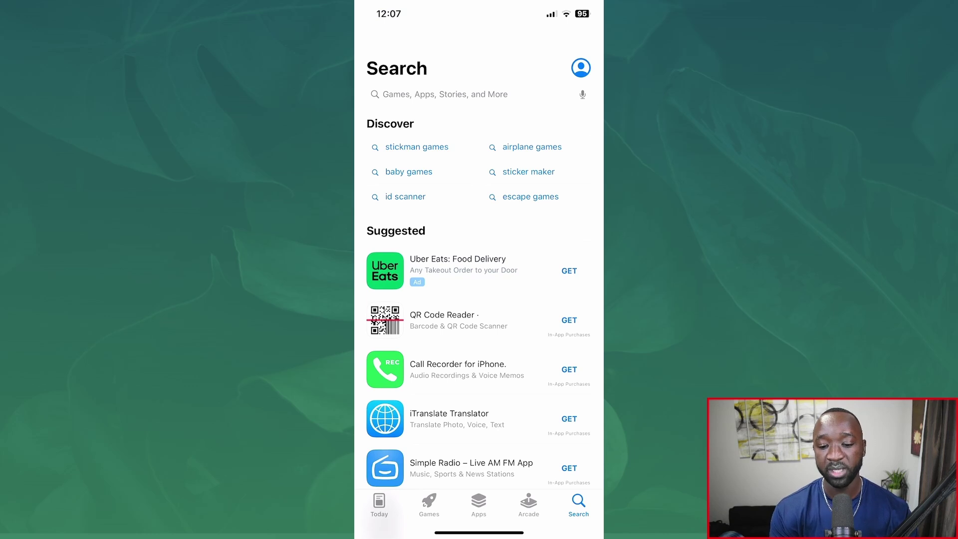
{"action": "left_click", "coordinate": [444, 94]}
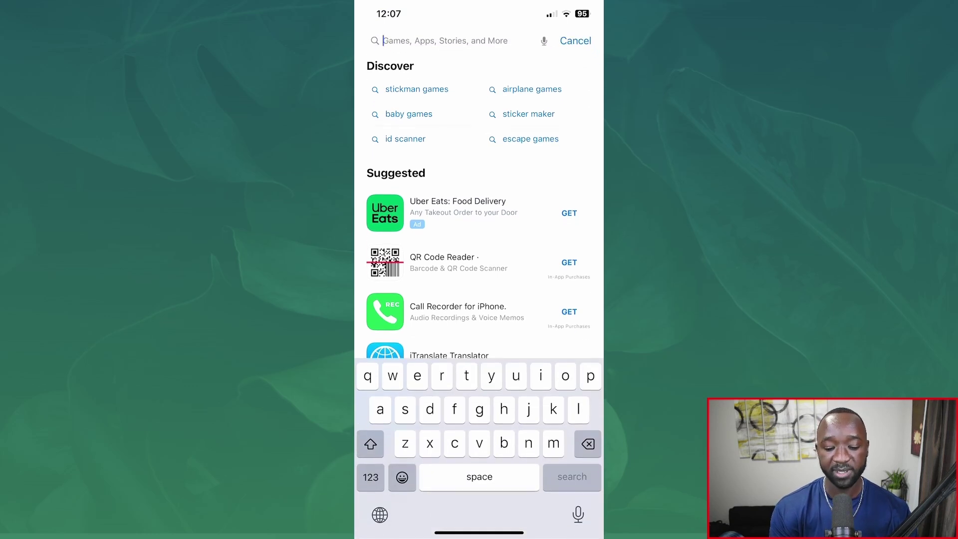
{"action": "type", "text": "moon"}
{"action": "type", "text": "shine wallet"}
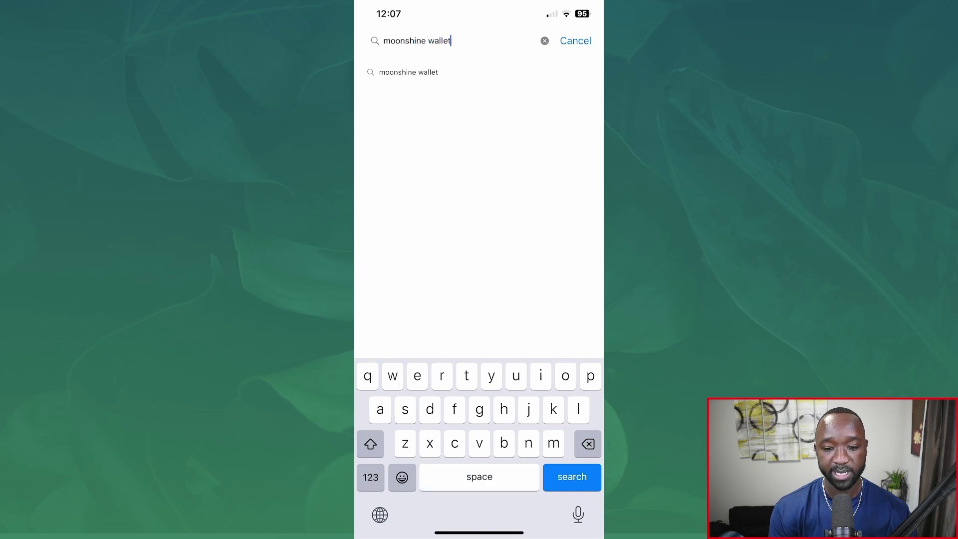
{"action": "key", "text": "Return"}
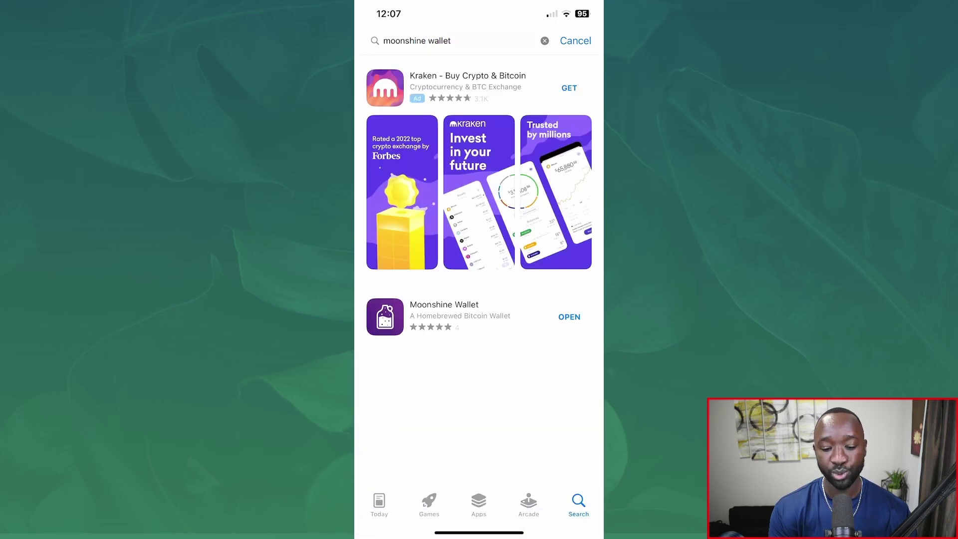
{"action": "left_click", "coordinate": [444, 312]}
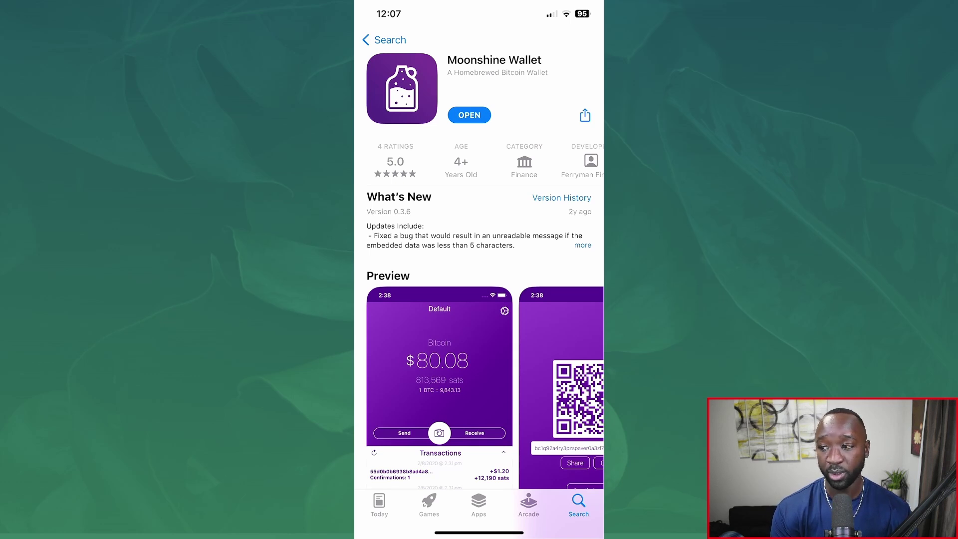
{"action": "left_click", "coordinate": [469, 115]}
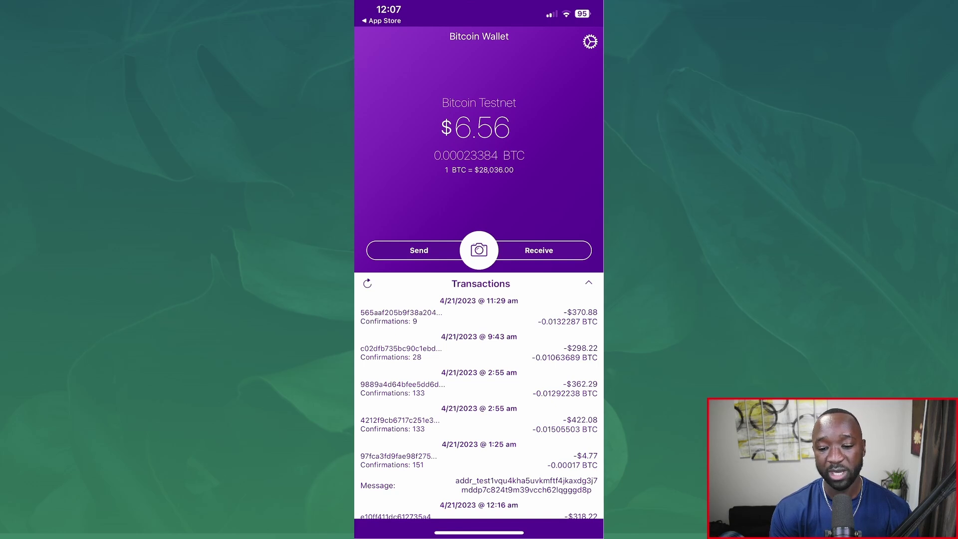
- Switch the Enable Testnet option off and back on in Moonshine Wallet's general settings
{"action": "left_click", "coordinate": [591, 41]}
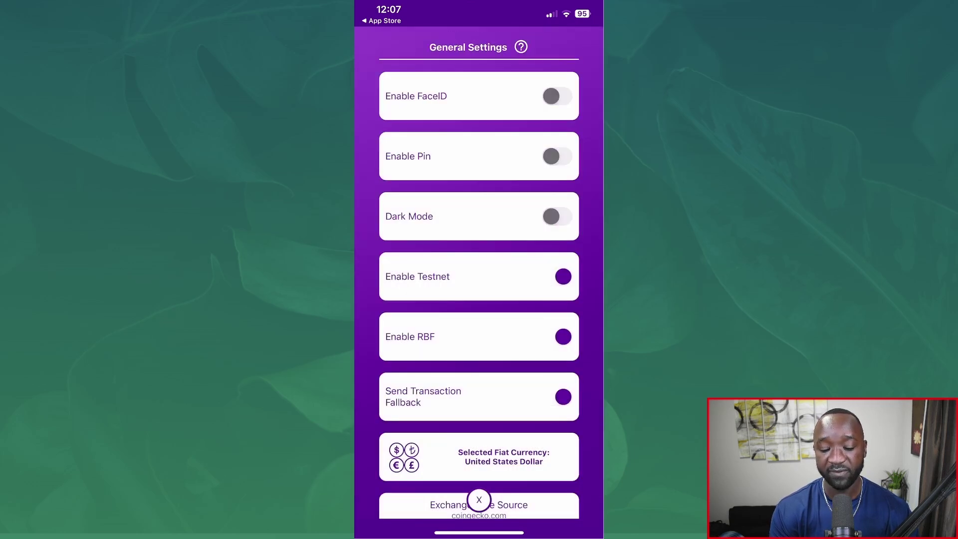
{"action": "scroll", "coordinate": [480, 500], "scroll_direction": "down", "scroll_amount": 5}
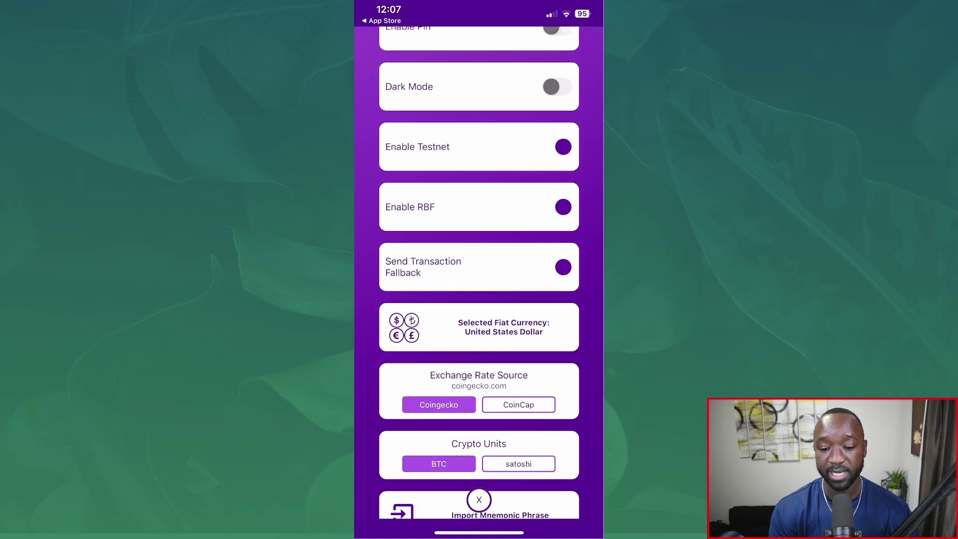
{"action": "left_click", "coordinate": [563, 146]}
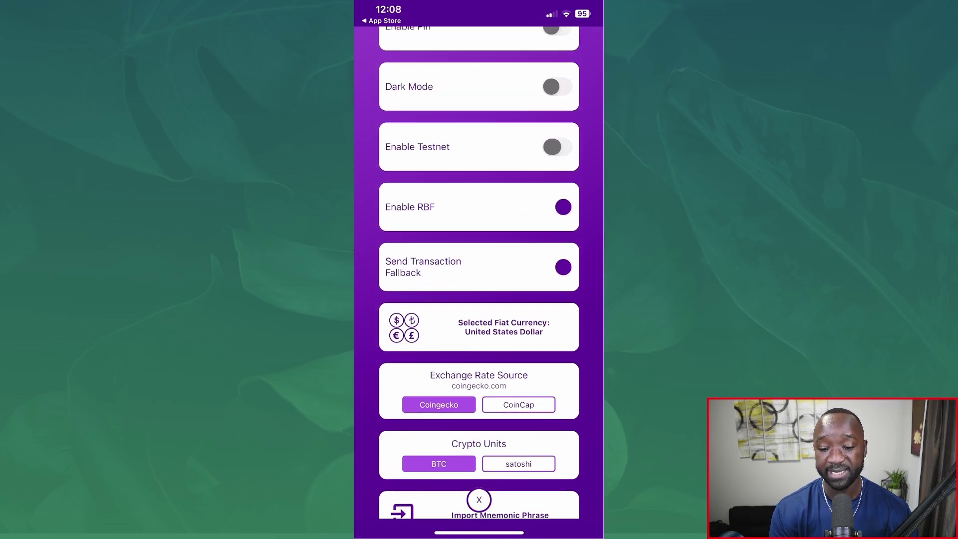
{"action": "left_click", "coordinate": [563, 147]}
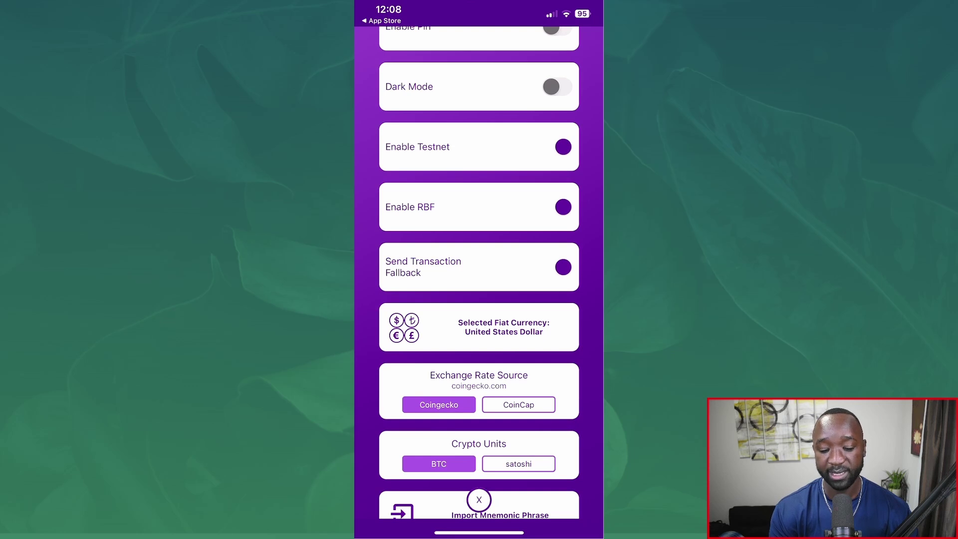
{"action": "left_click", "coordinate": [479, 500]}
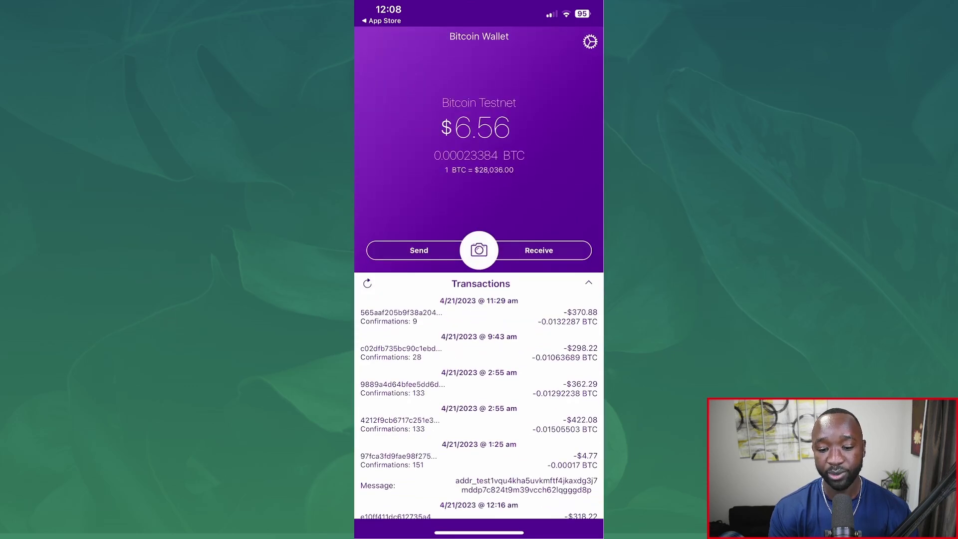
- Choose the Bitcoin Testnet wallet in Moonshine and copy its receiving address
{"action": "left_click", "coordinate": [479, 155]}
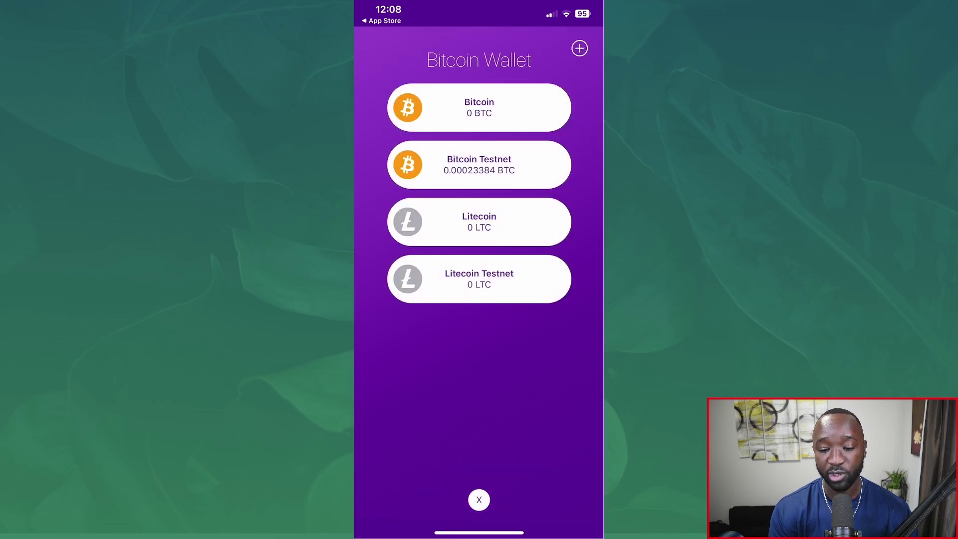
{"action": "left_click", "coordinate": [479, 165]}
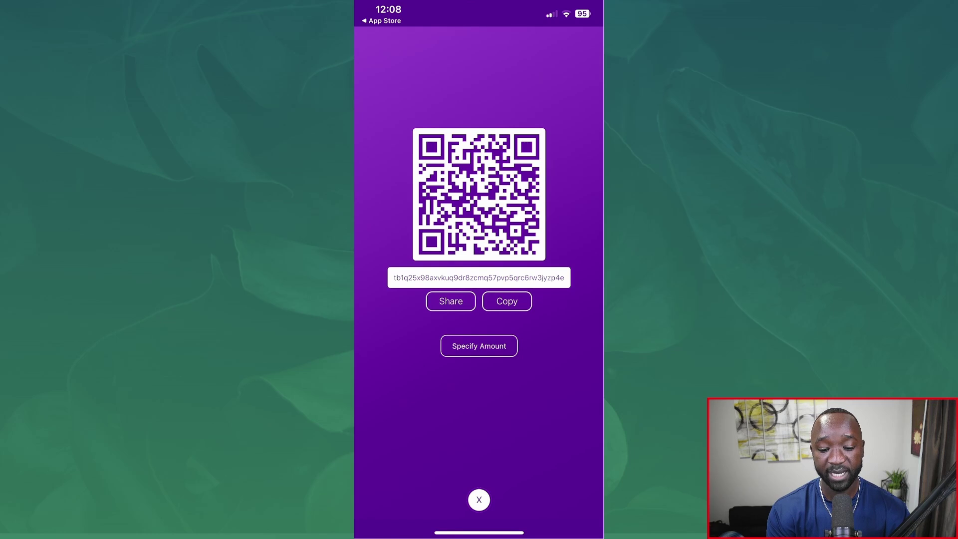
{"action": "left_click", "coordinate": [507, 301]}
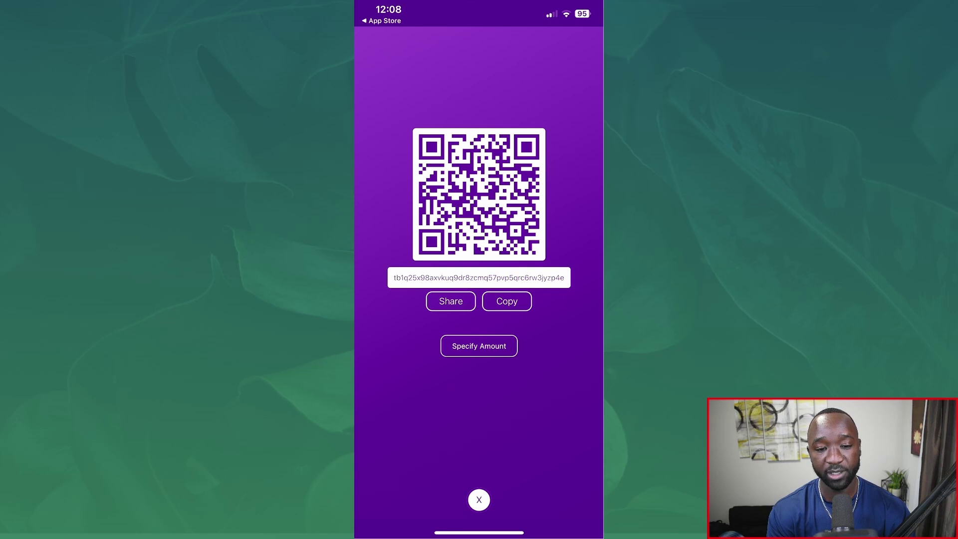
{"action": "left_click", "coordinate": [479, 500]}
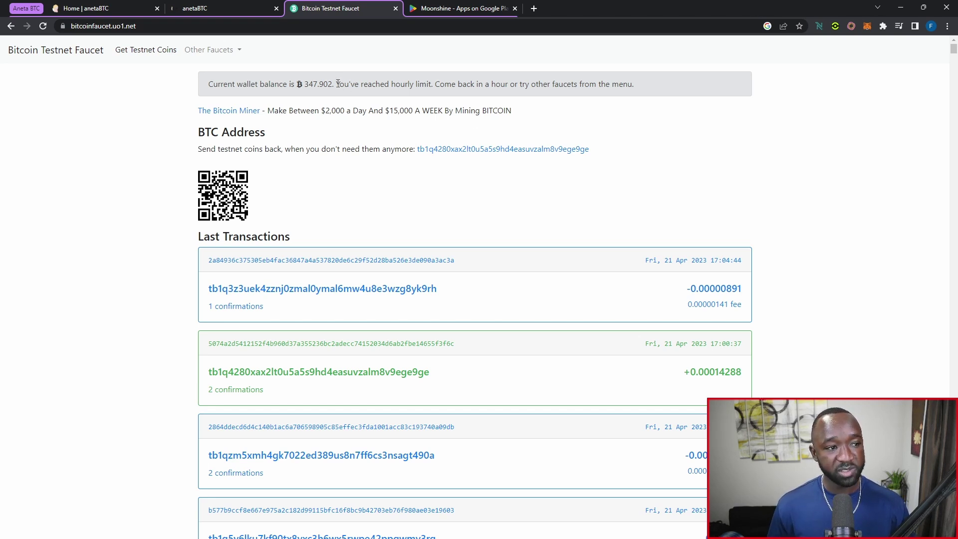
- Read the notice about the hourly limit on the Bitcoin Testnet Faucet page in the browser
{"action": "left_click_drag", "start_coordinate": [337, 83], "coordinate": [677, 90]}
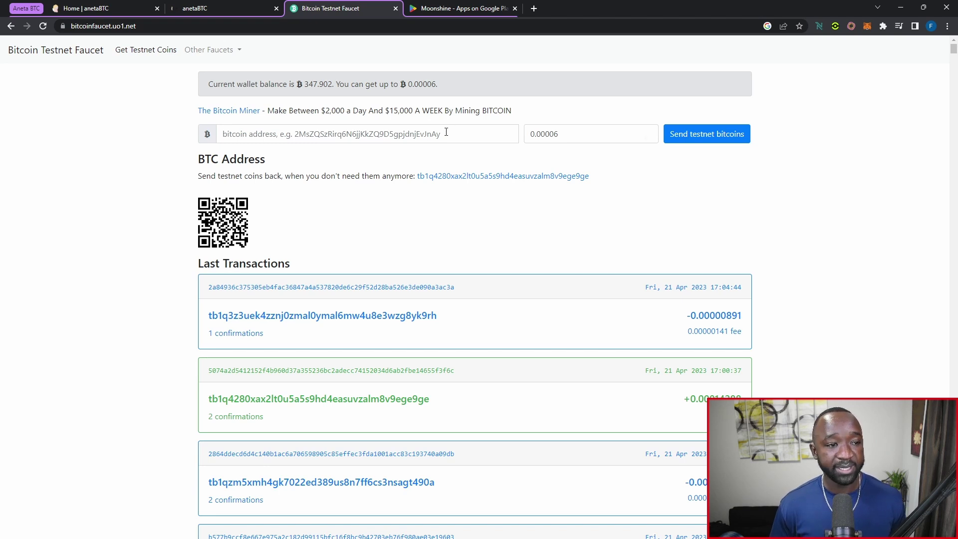
- Request 0.00006 testnet bitcoin from the faucet for the Moonshine receiving address and check the transactions in Moonshine's Bitcoin Testnet wallet
{"action": "left_click", "coordinate": [301, 134]}
{"action": "key", "text": "Down"}
{"action": "key", "text": "Return"}
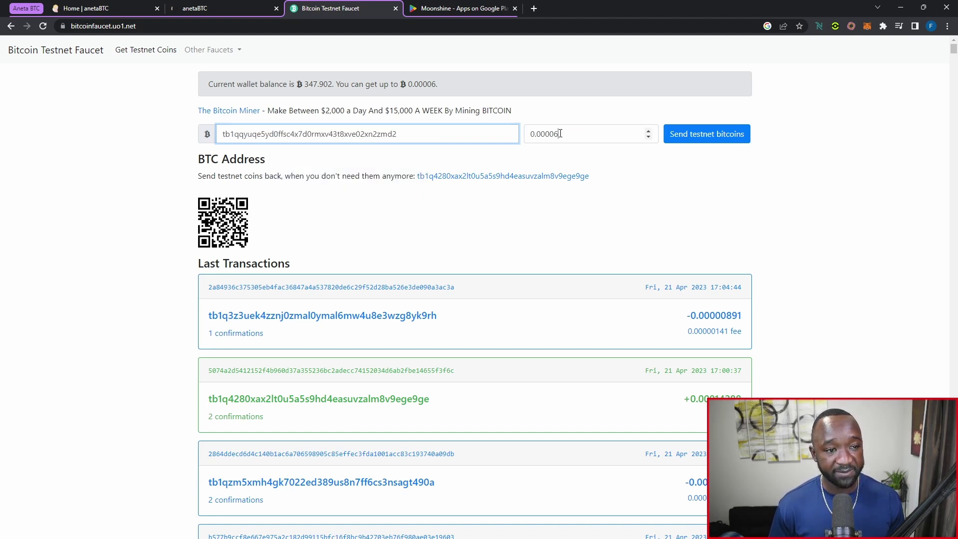
{"action": "key", "text": "Tab"}
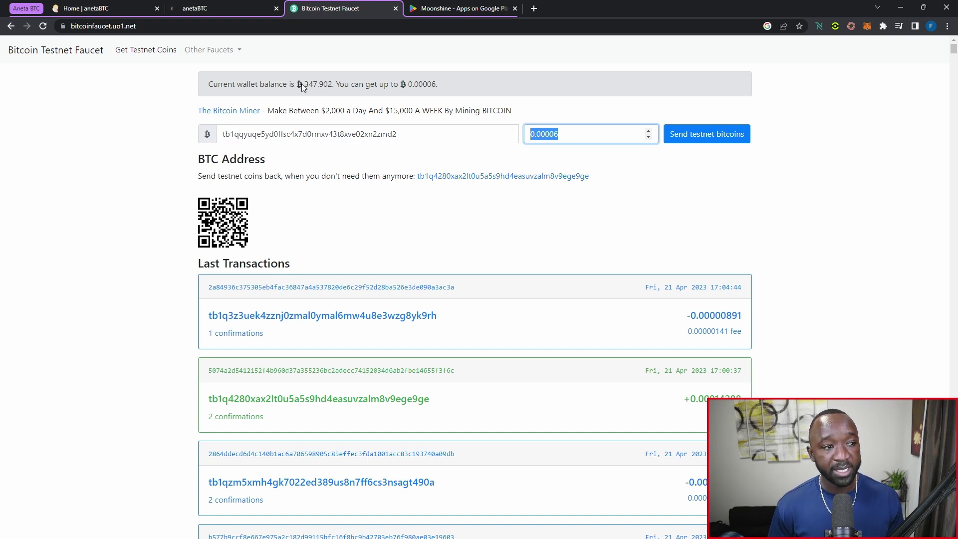
{"action": "left_click_drag", "start_coordinate": [305, 84], "coordinate": [455, 83]}
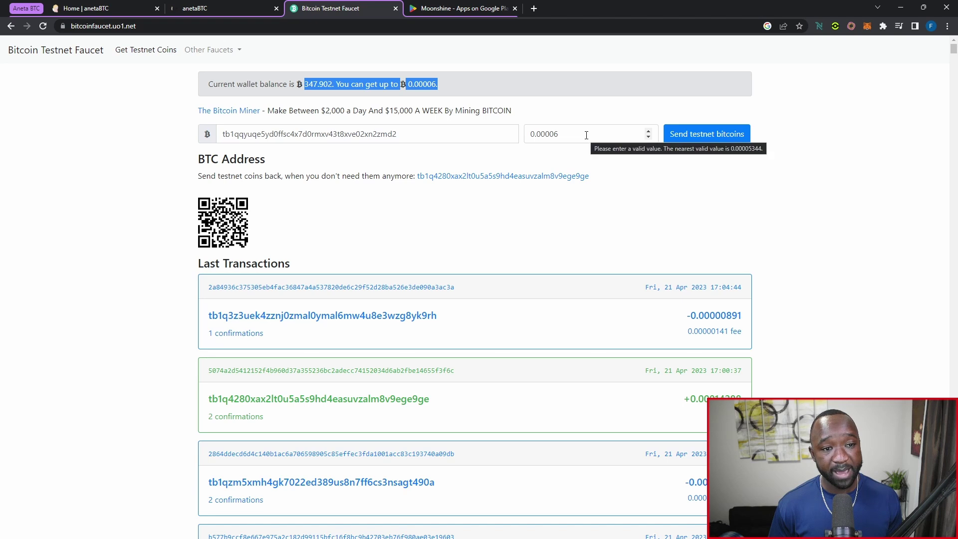
{"action": "left_click", "coordinate": [621, 163]}
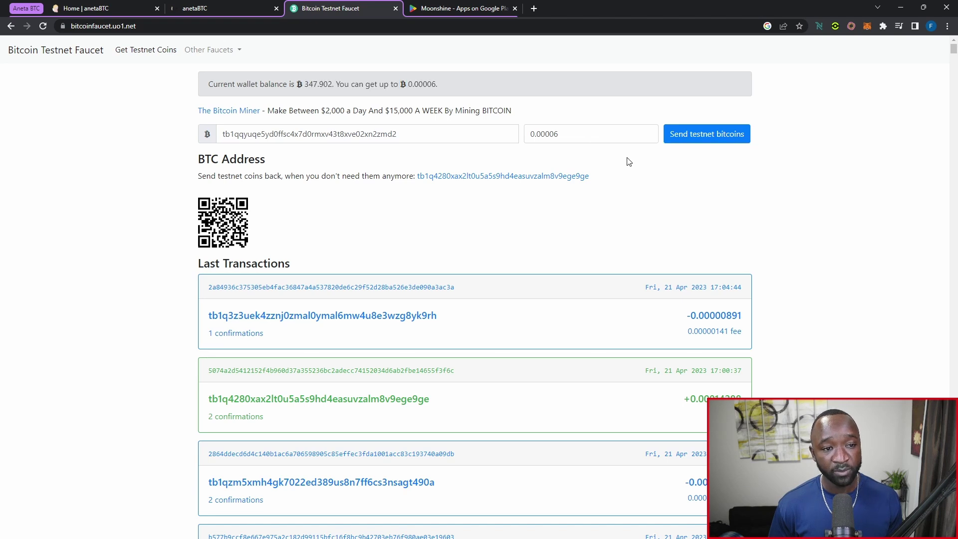
{"action": "left_click", "coordinate": [694, 139]}
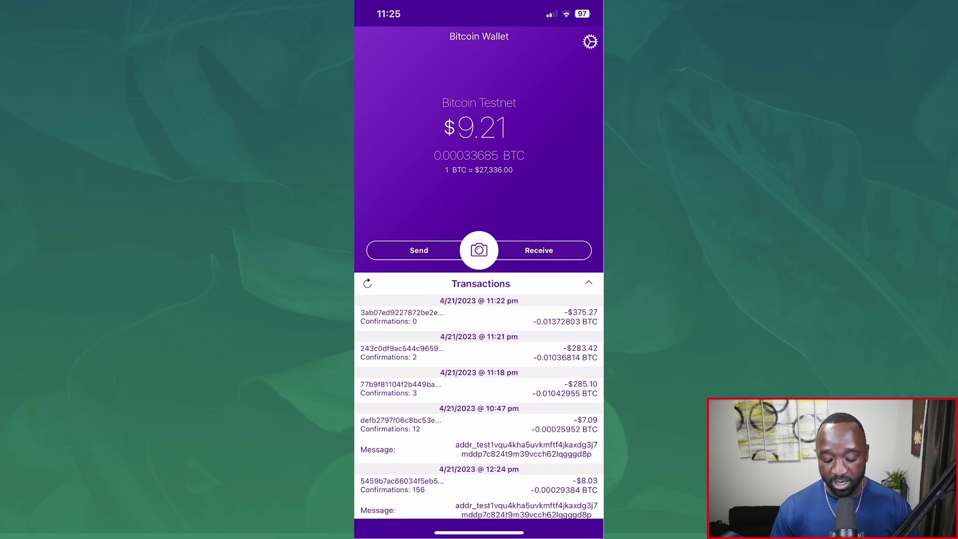
{"action": "left_click", "coordinate": [479, 317]}
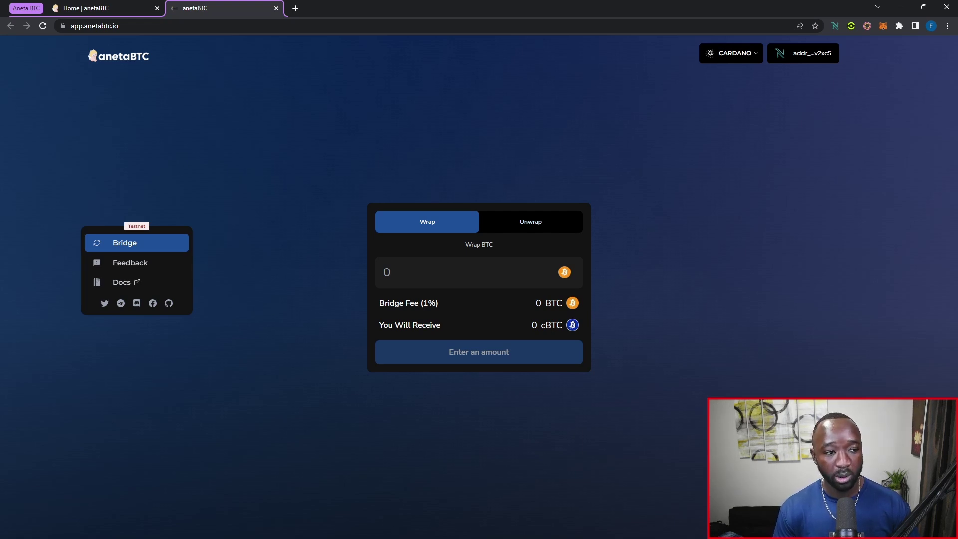
- Start wrapping 0.0001 BTC on the anetaBTC bridge and select the payment credential given for the deposit message
{"action": "left_click", "coordinate": [423, 284]}
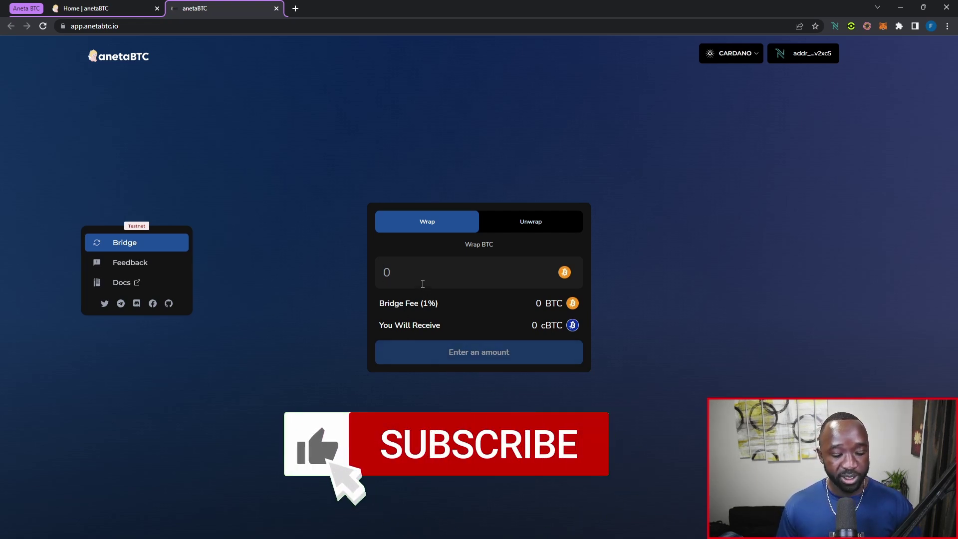
{"action": "type", "text": "0.0001"}
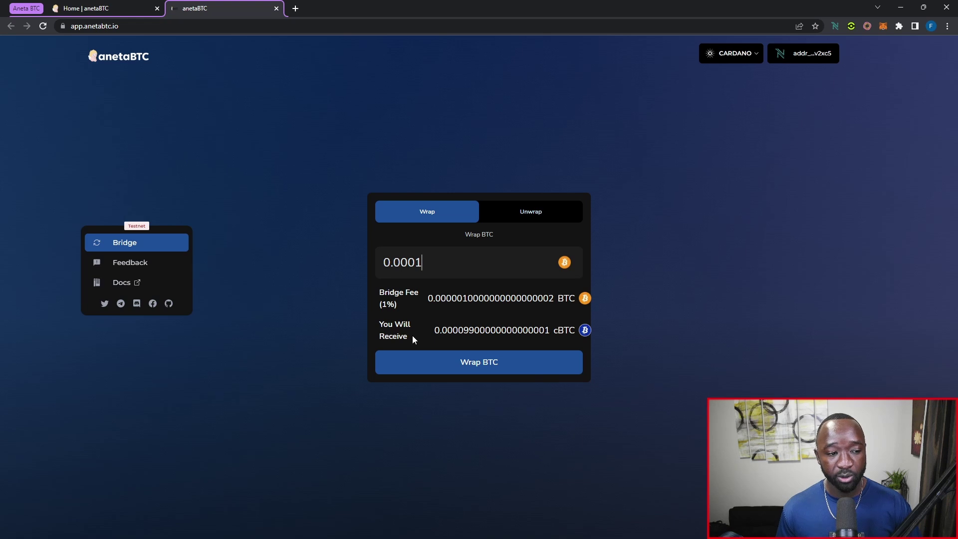
{"action": "left_click", "coordinate": [442, 361]}
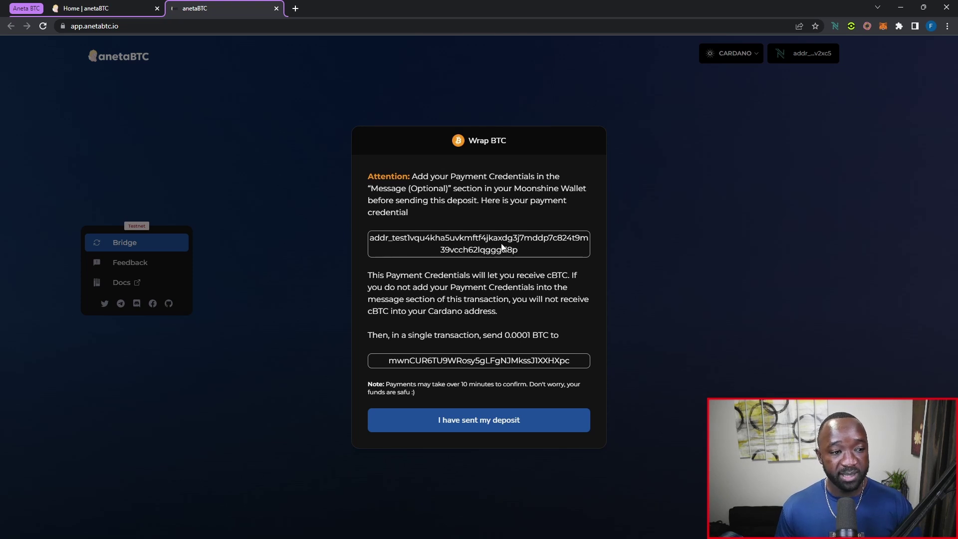
{"action": "double_click", "coordinate": [490, 238]}
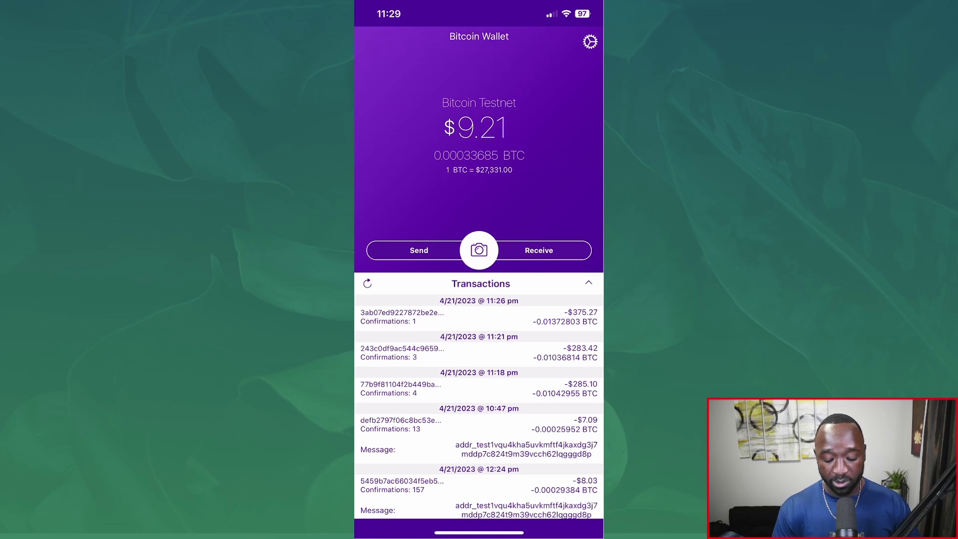
- In Moonshine, send 0.0001 BTC to the bridge's deposit address with the payment credential as the message
{"action": "left_click", "coordinate": [420, 251]}
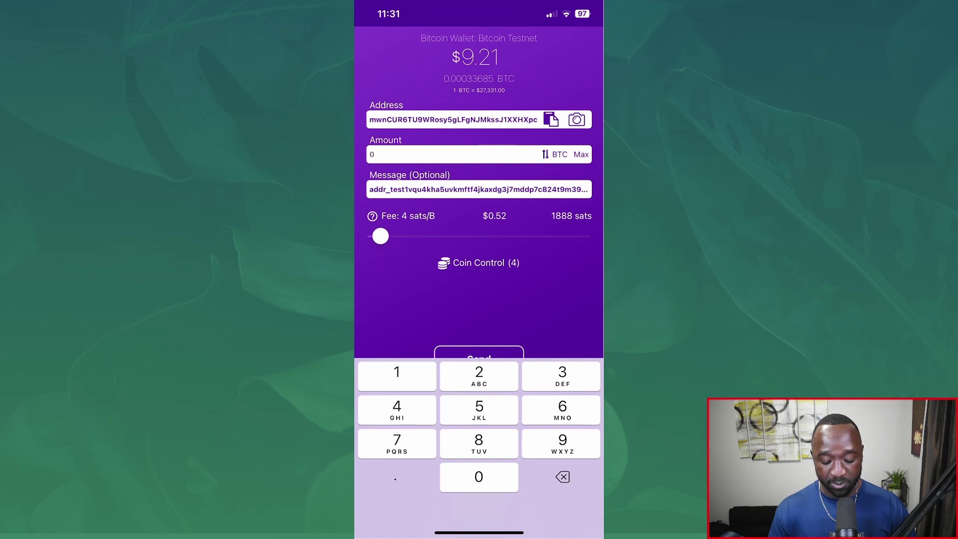
{"action": "type", "text": "0"}
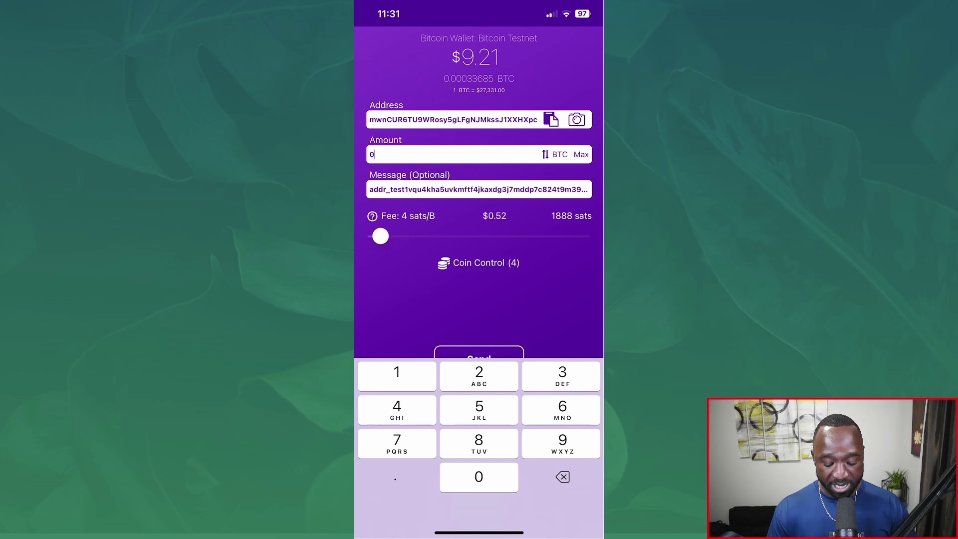
{"action": "type", "text": ".00"}
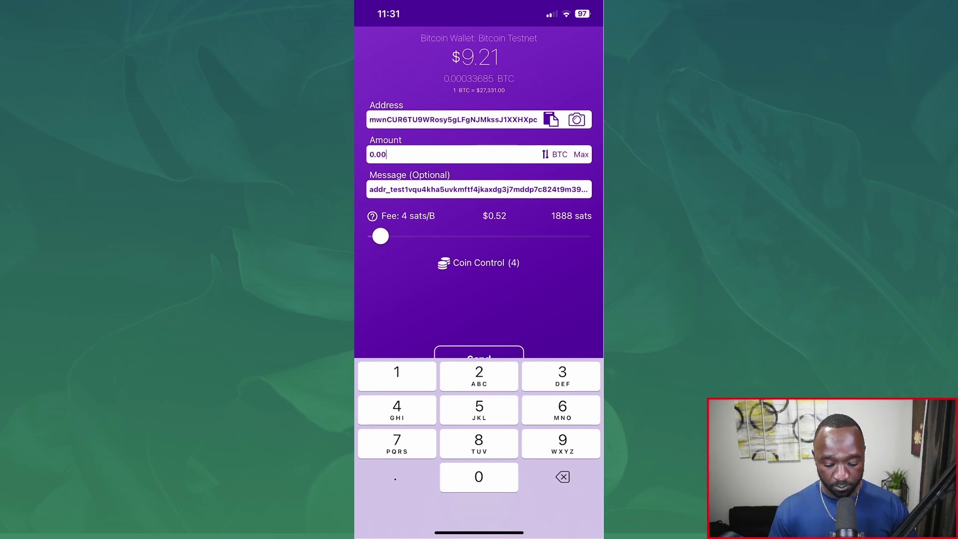
{"action": "type", "text": "01"}
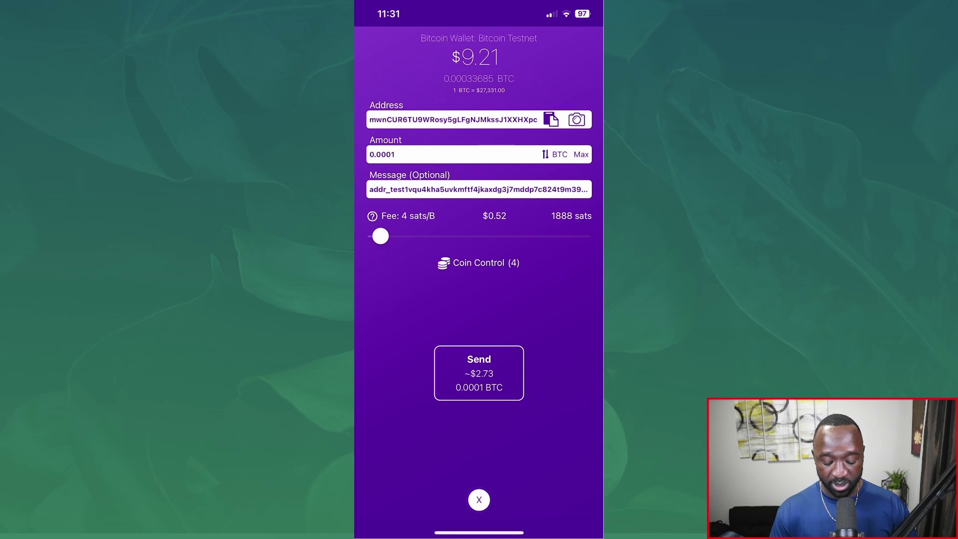
{"action": "left_click", "coordinate": [479, 373]}
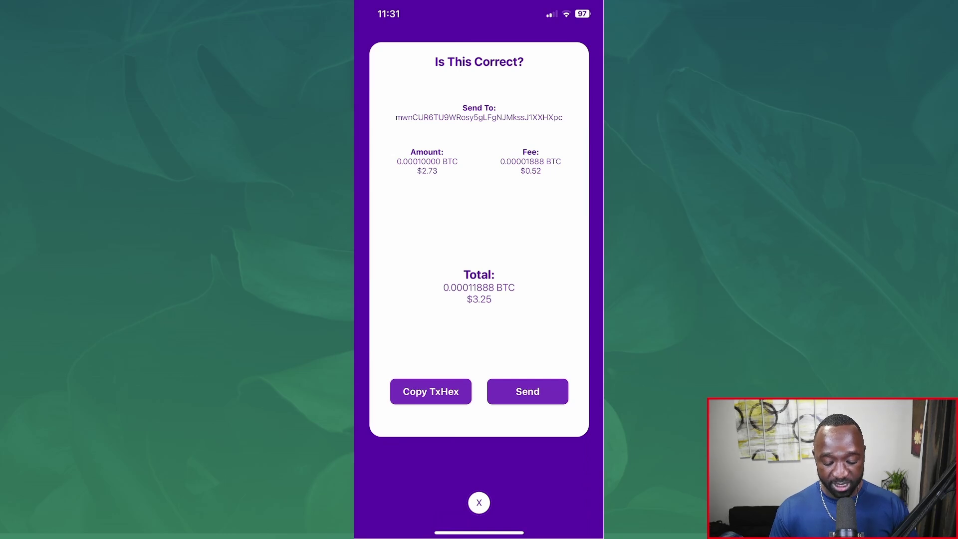
{"action": "left_click", "coordinate": [528, 391]}
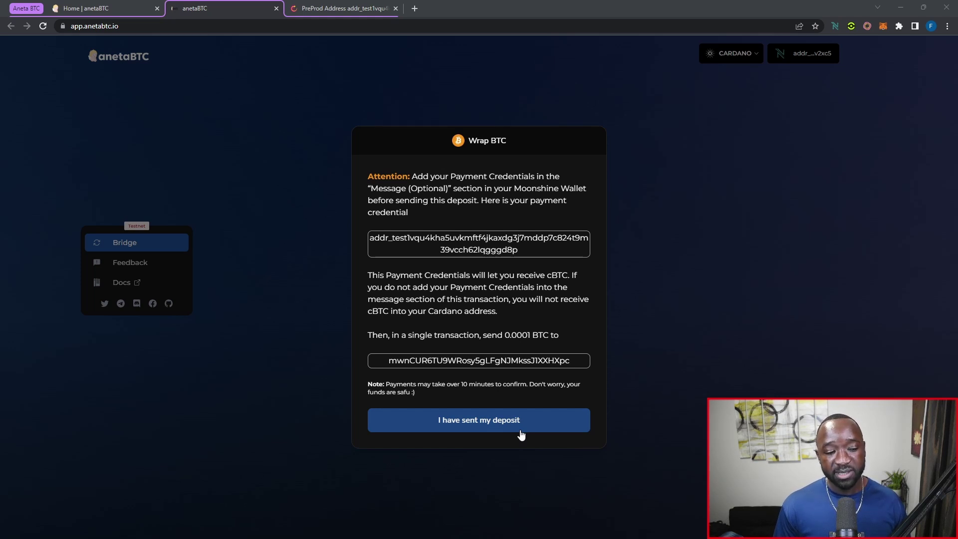
- Confirm on the anetaBTC bridge that the deposit has been sent and close the Wrap BTC dialog
{"action": "left_click", "coordinate": [521, 434]}
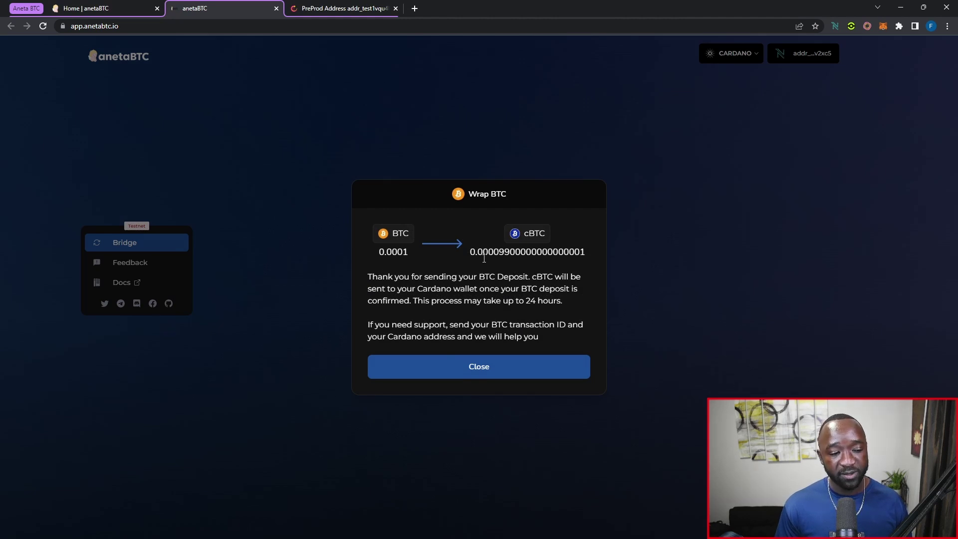
{"action": "left_click", "coordinate": [495, 373]}
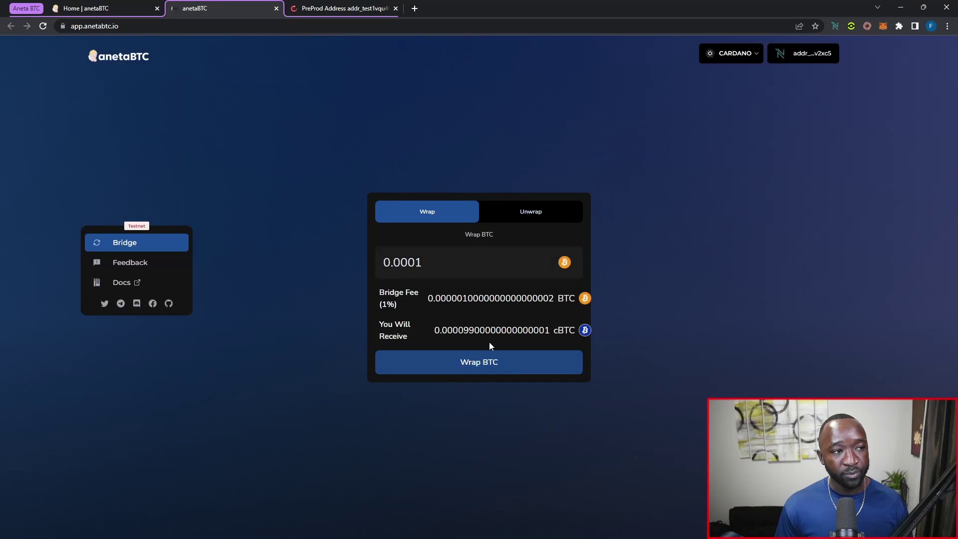
- Check the latest cBTC transaction on the Cardanoscan address page and the cBTC balance in Nami Wallet
{"action": "left_click", "coordinate": [337, 12]}
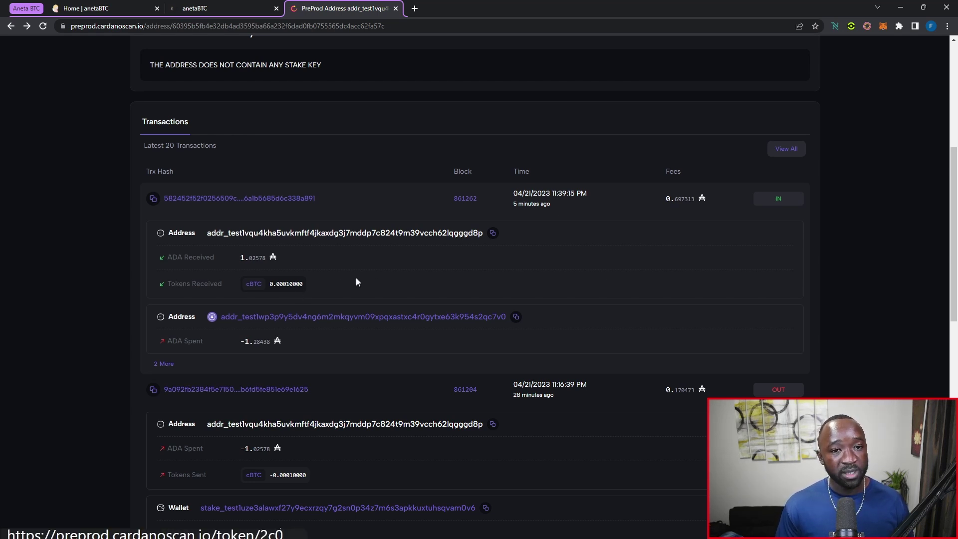
{"action": "left_click", "coordinate": [835, 27]}
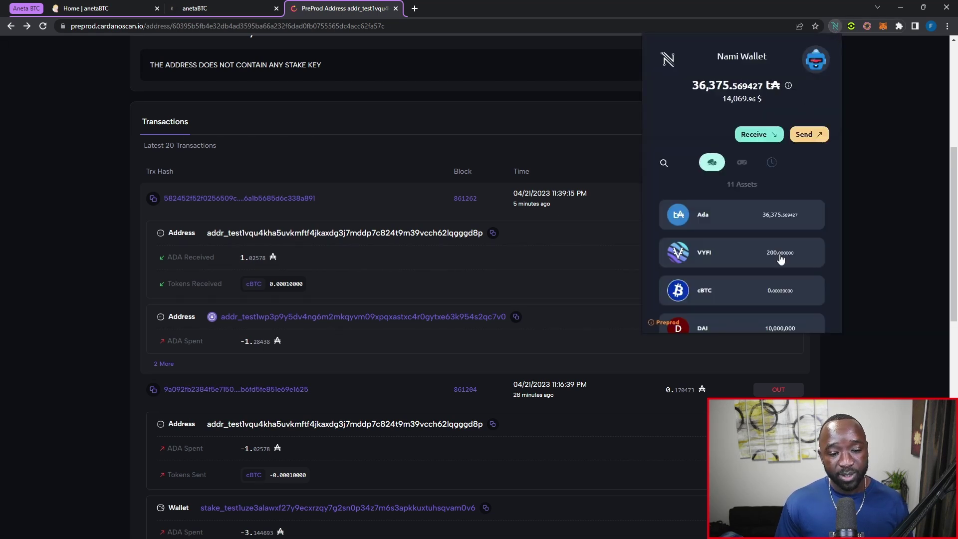
{"action": "left_click_drag", "start_coordinate": [798, 297], "coordinate": [766, 299]}
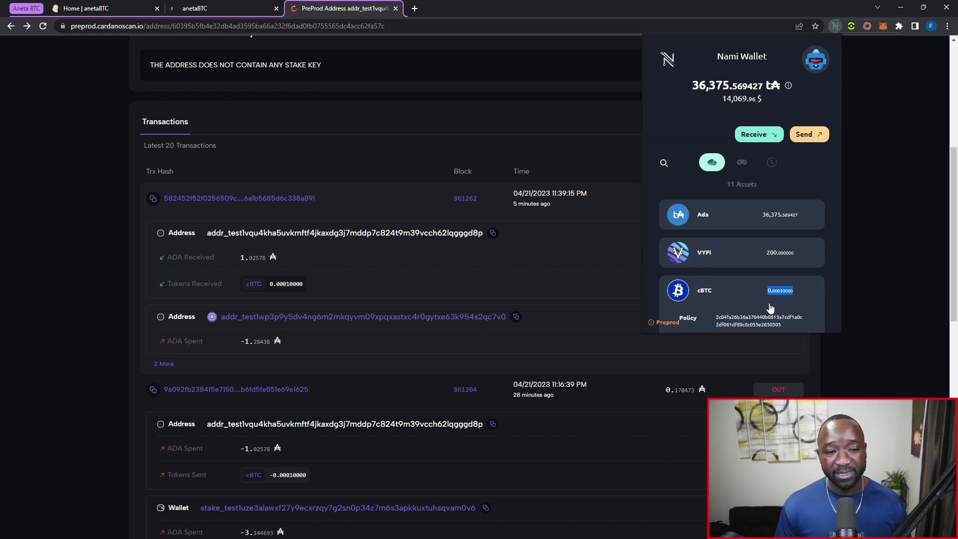
- Return to the anetaBTC home page
{"action": "left_click", "coordinate": [83, 9]}
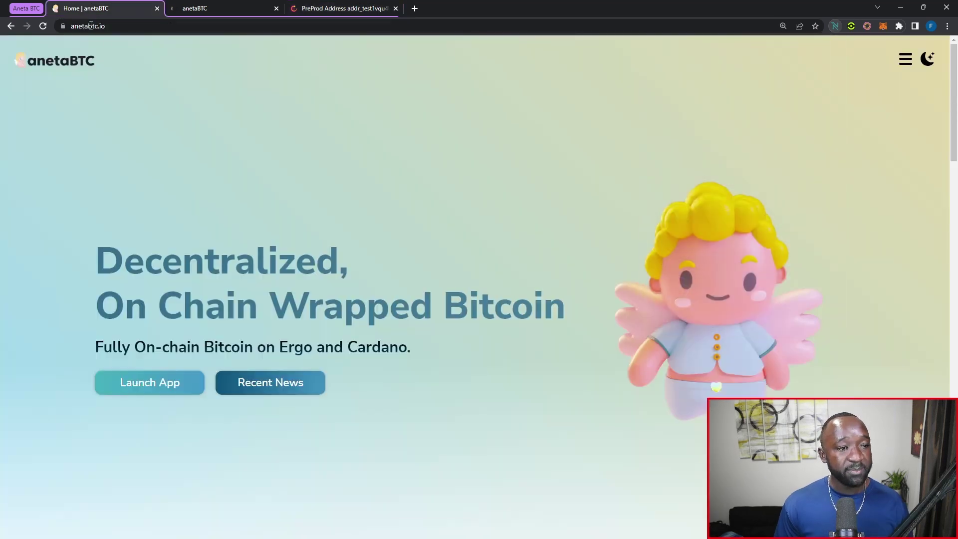